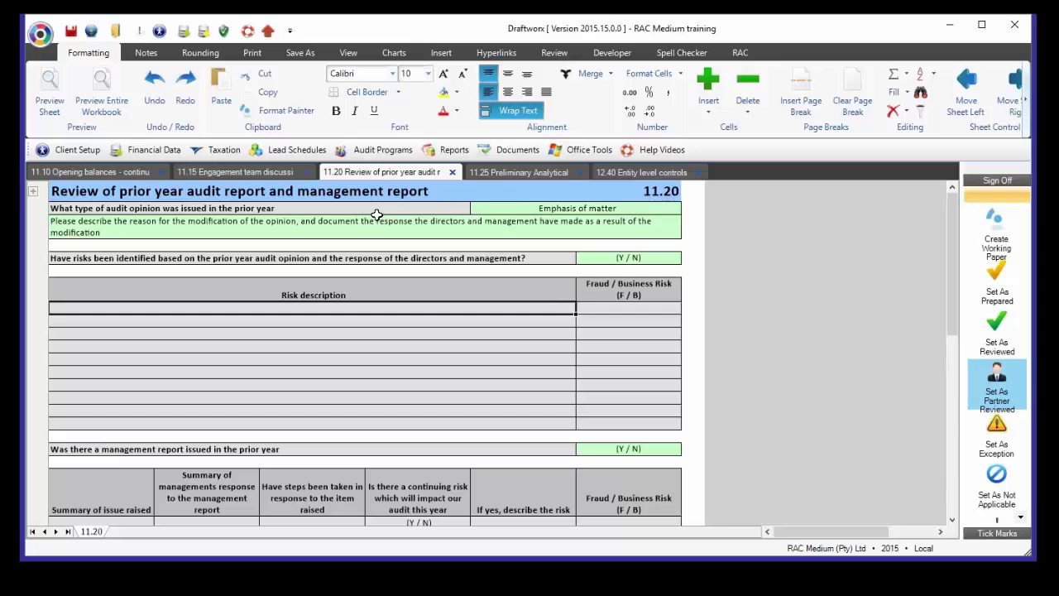
Keep the prior-year audit opinion as Emphasis of matter and select its modification description.
click(596, 208)
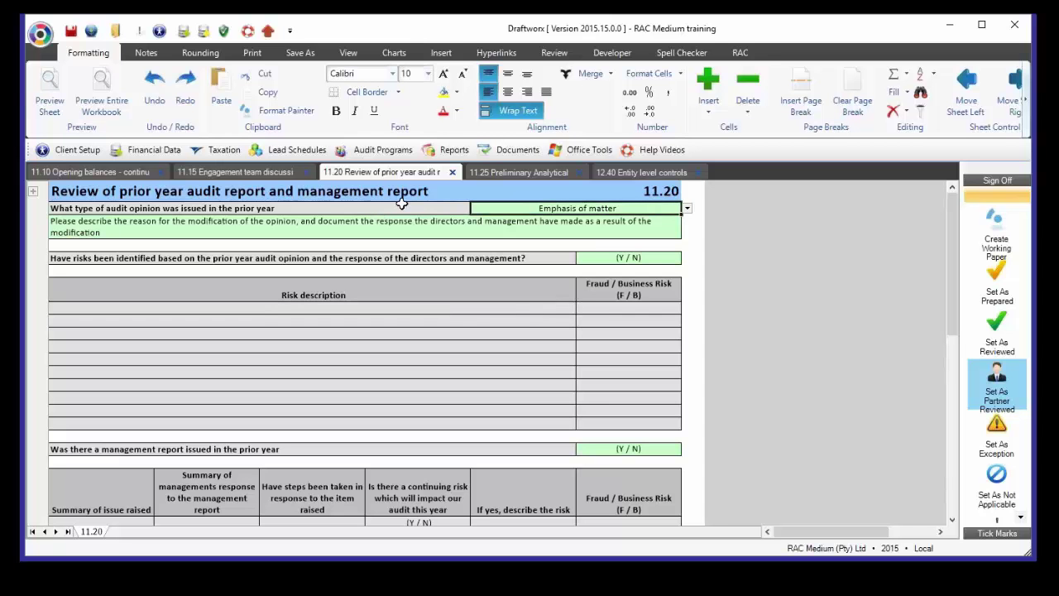
click(687, 208)
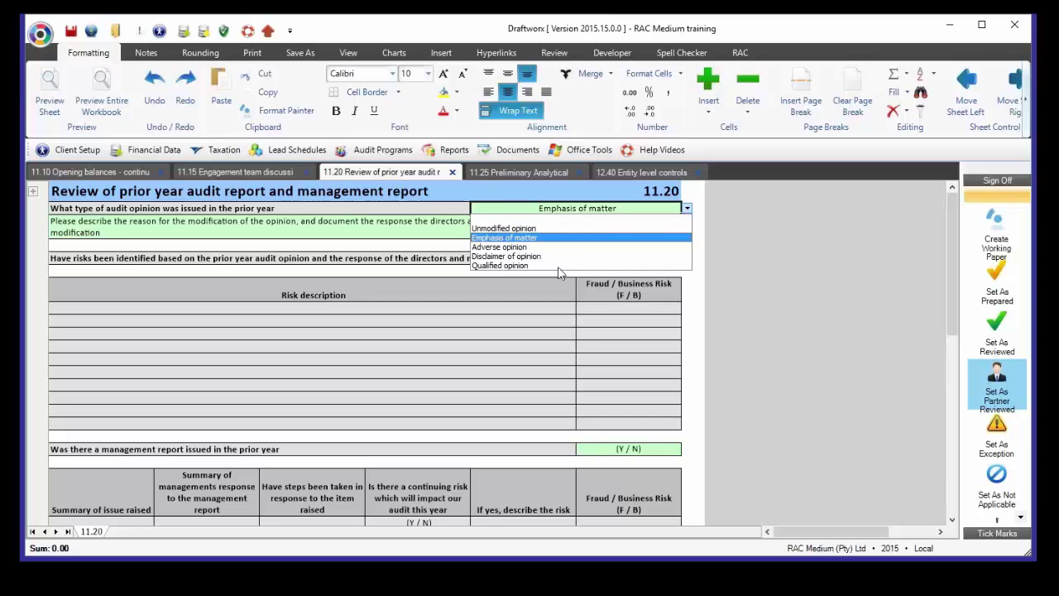
click(521, 228)
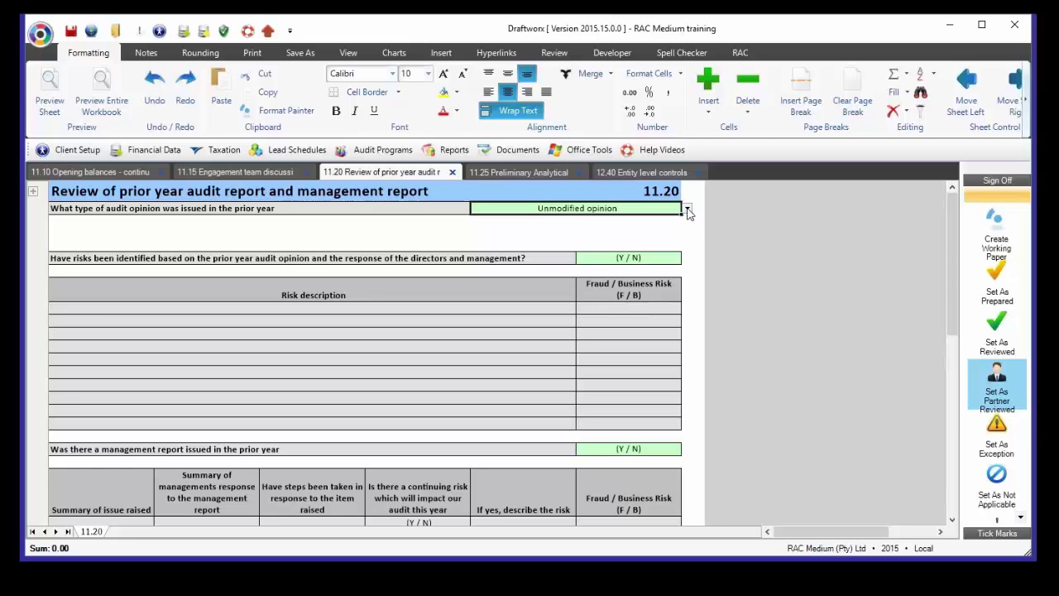
click(688, 209)
click(536, 239)
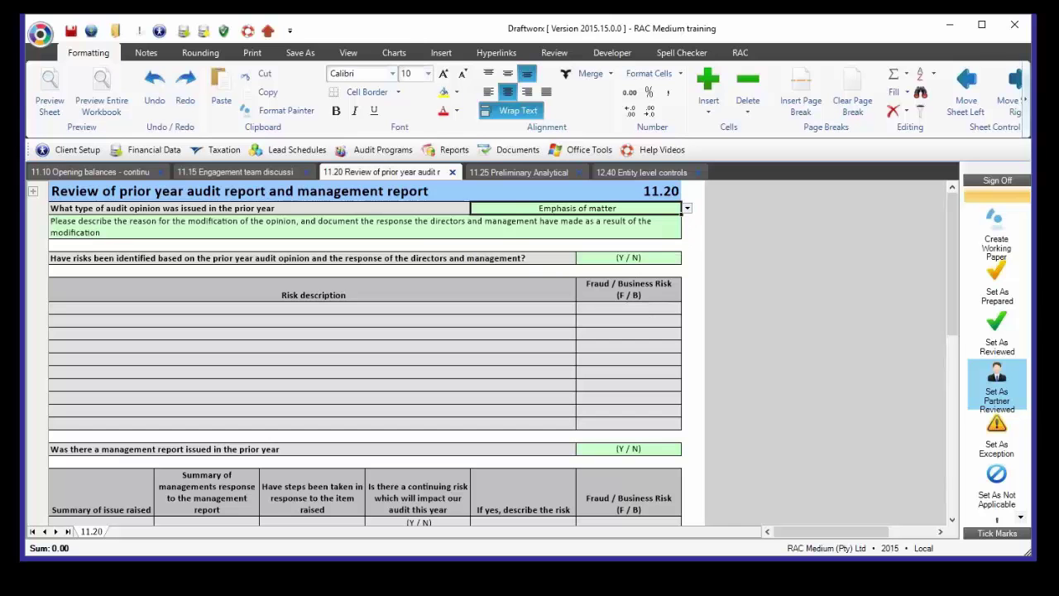
click(124, 233)
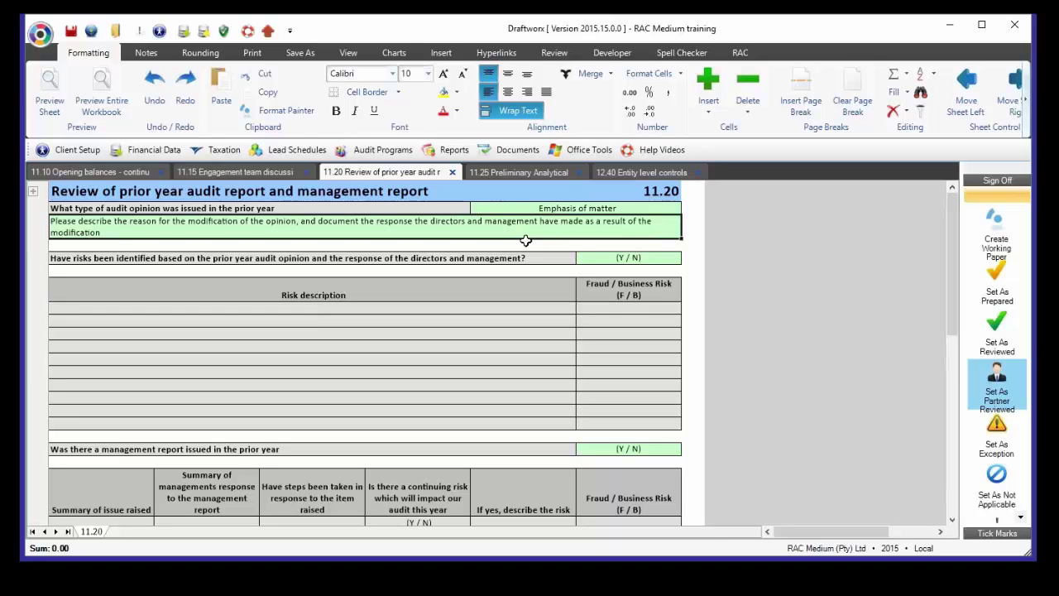
Answer Y that risks were identified in the prior year.
click(428, 260)
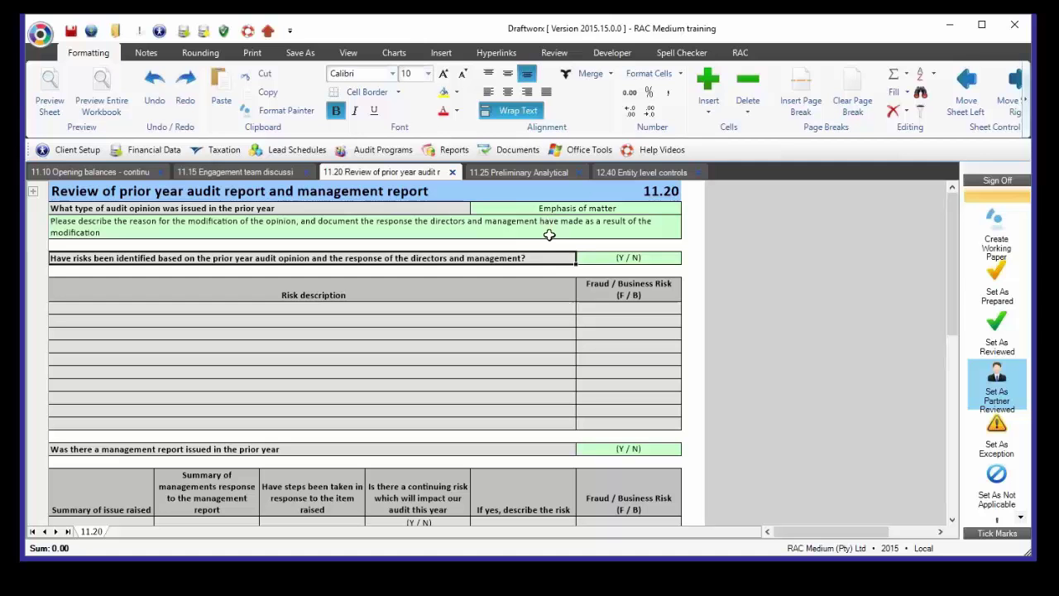
click(611, 258)
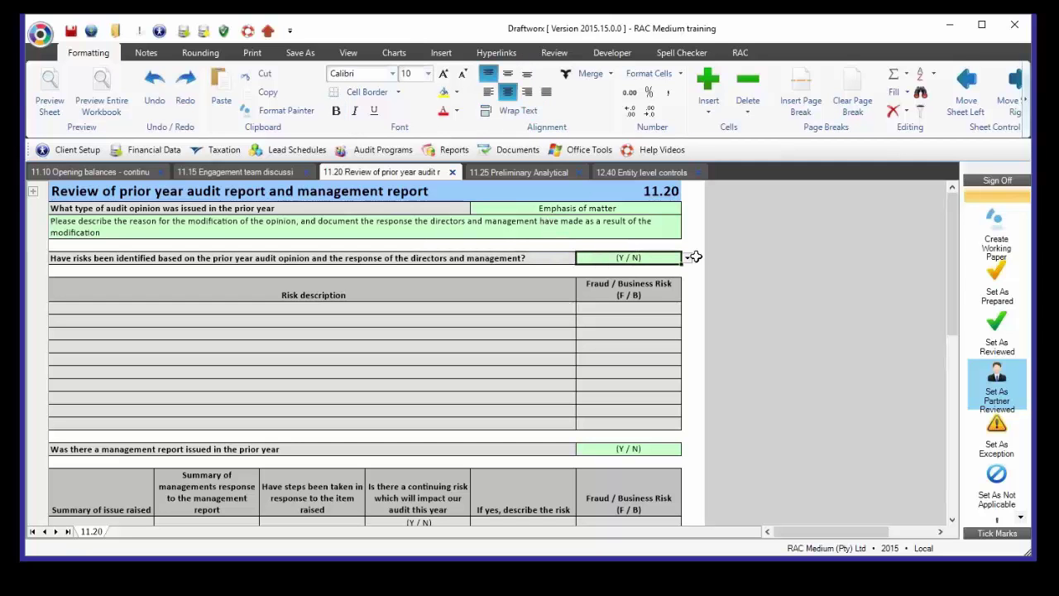
click(687, 258)
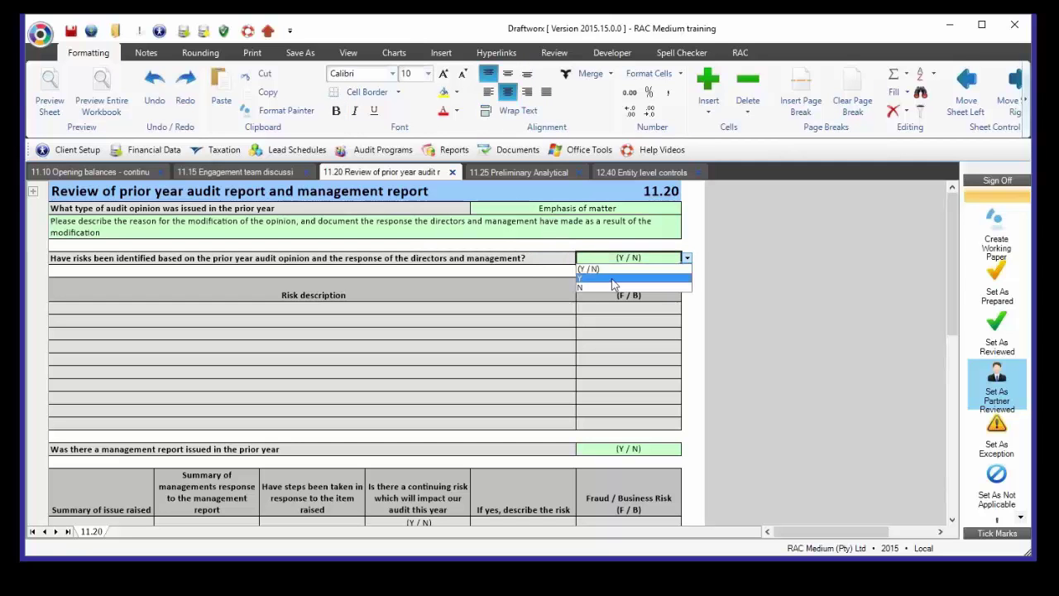
click(612, 281)
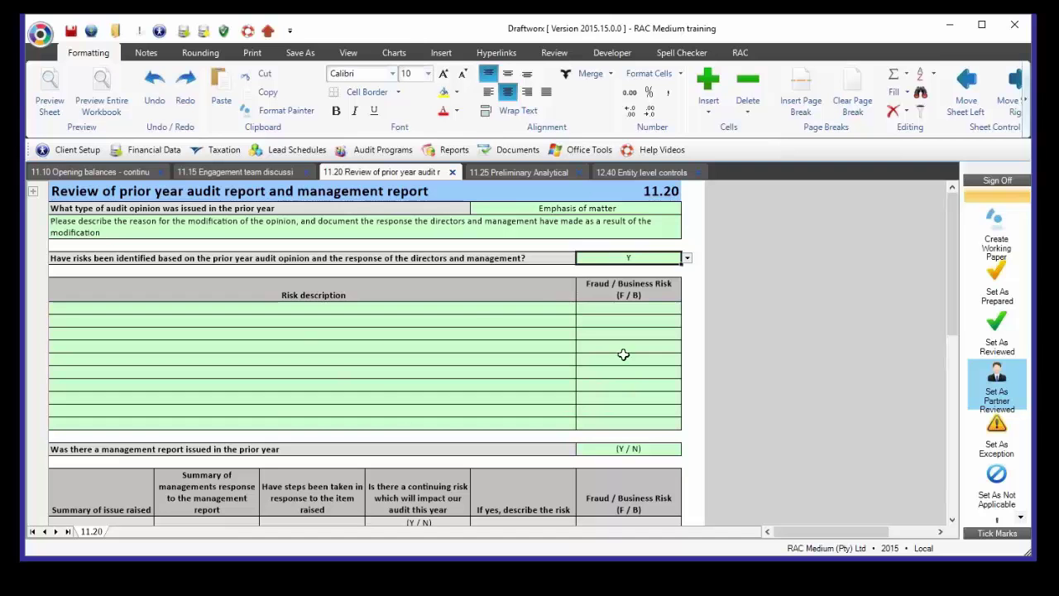
Enter 'Document risk 11.20' as the first risk description.
click(478, 312)
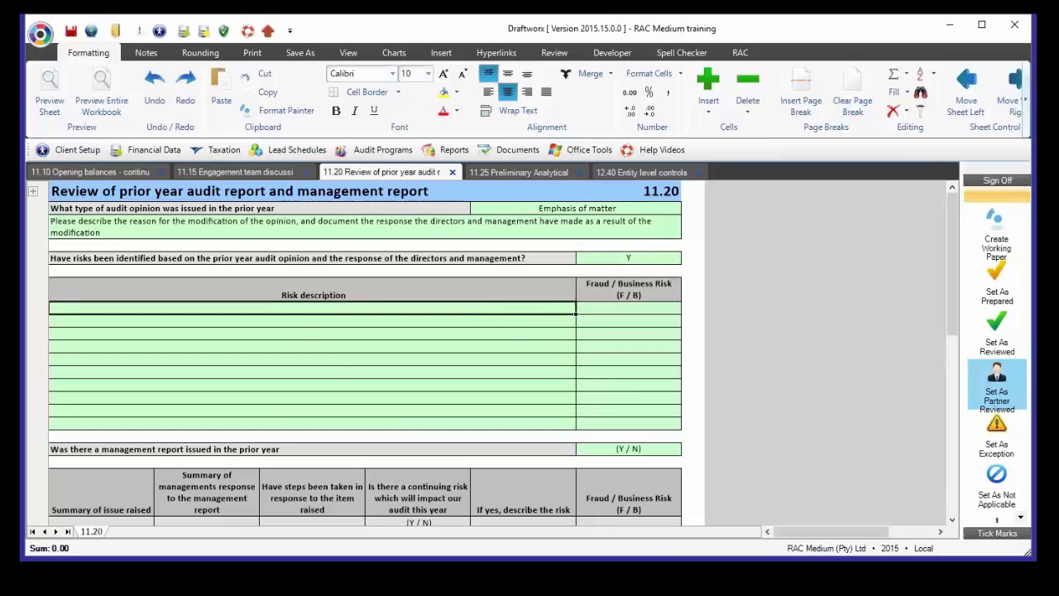
text(Docude)
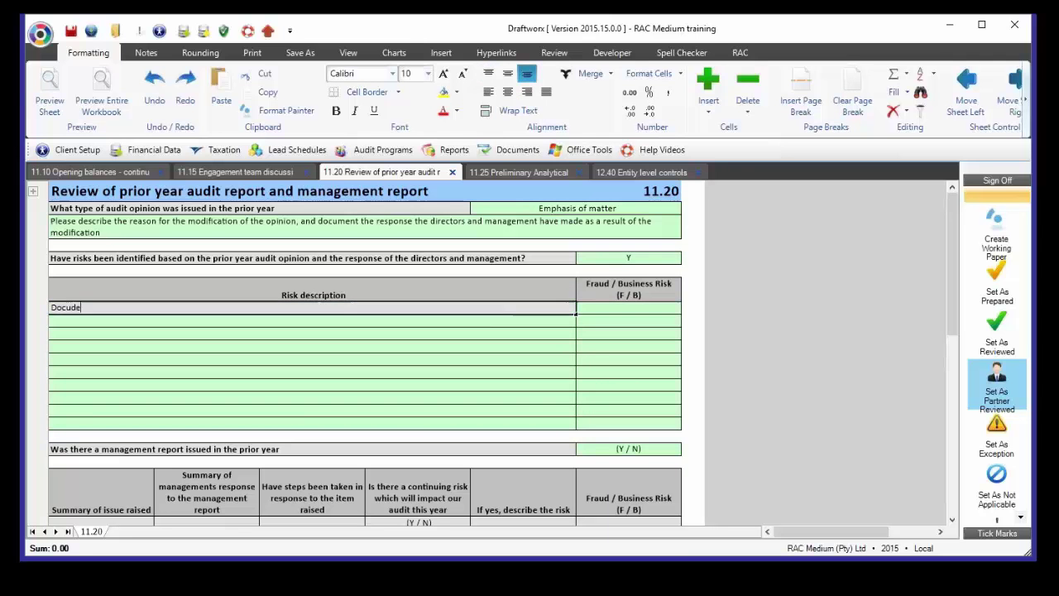
key(BackSpace)
key(BackSpace)
text(ment tis)
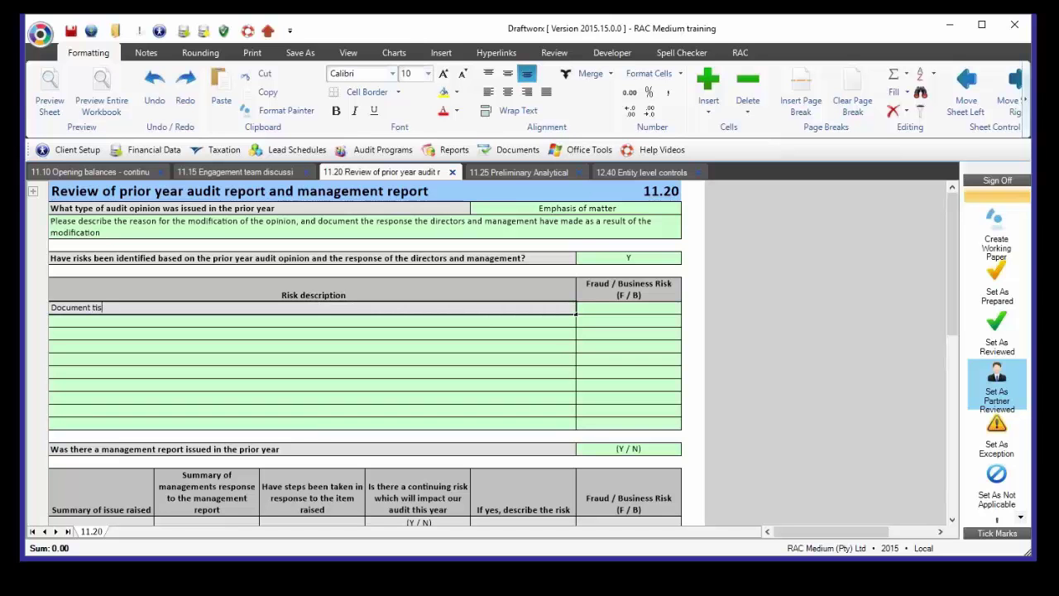
key(BackSpace)
key(BackSpace)
key(BackSpace)
text(risk)
key(BackSpace)
key(BackSpace)
key(BackSpace)
text(isk )
text(11.20)
key(Return)
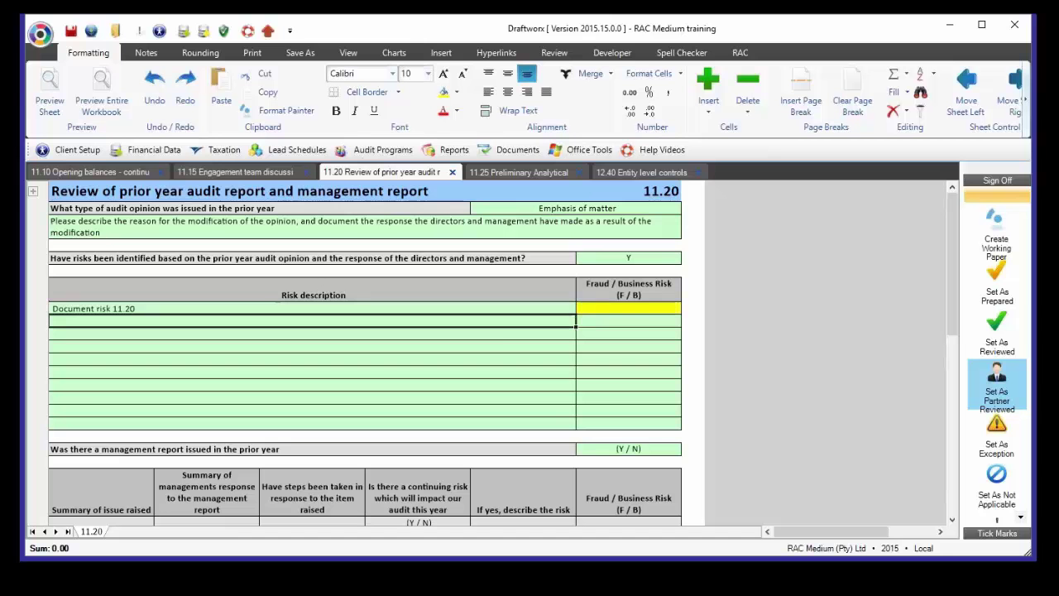
Set the Fraud / Business Risk classification of Document risk 11.20 to F.
click(646, 307)
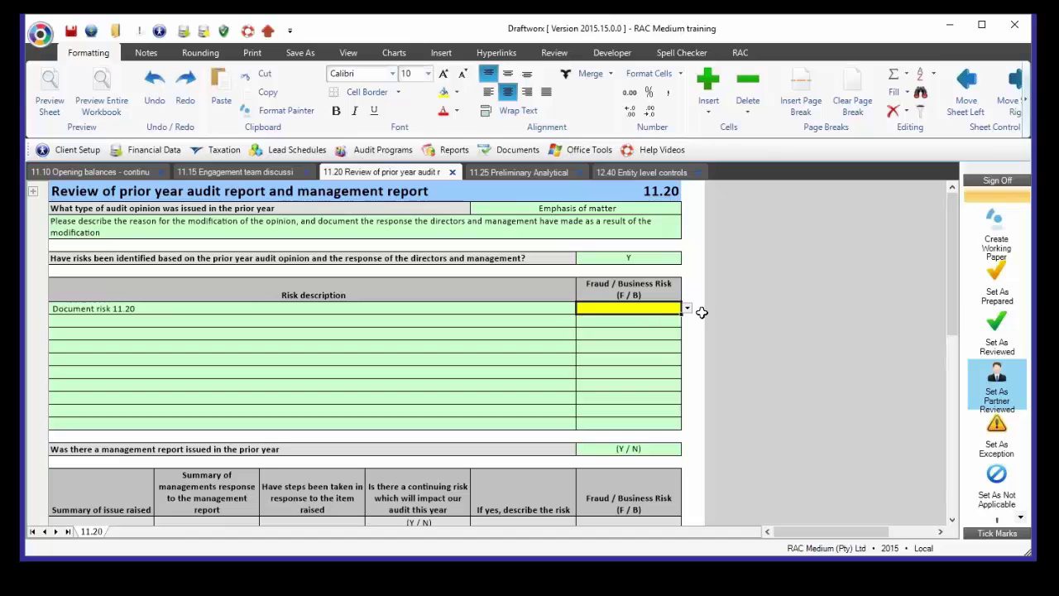
click(687, 308)
click(600, 323)
Answer Y to 'Was there a management report issued in the prior year'.
scroll(364, 344, down, 2)
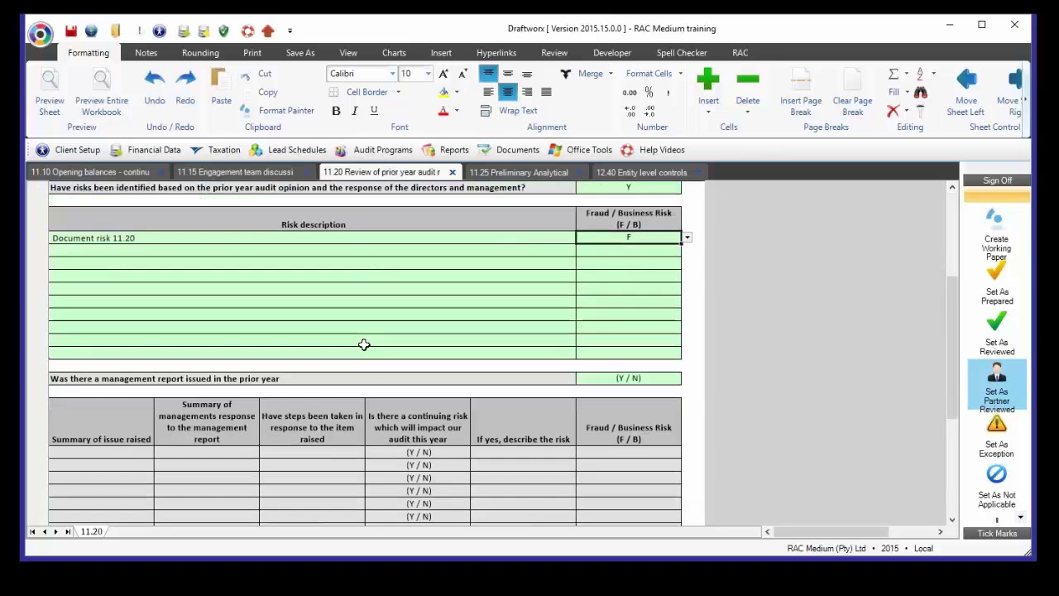
scroll(364, 344, down, 1)
scroll(364, 344, down, 1)
scroll(364, 344, down, 1)
click(147, 253)
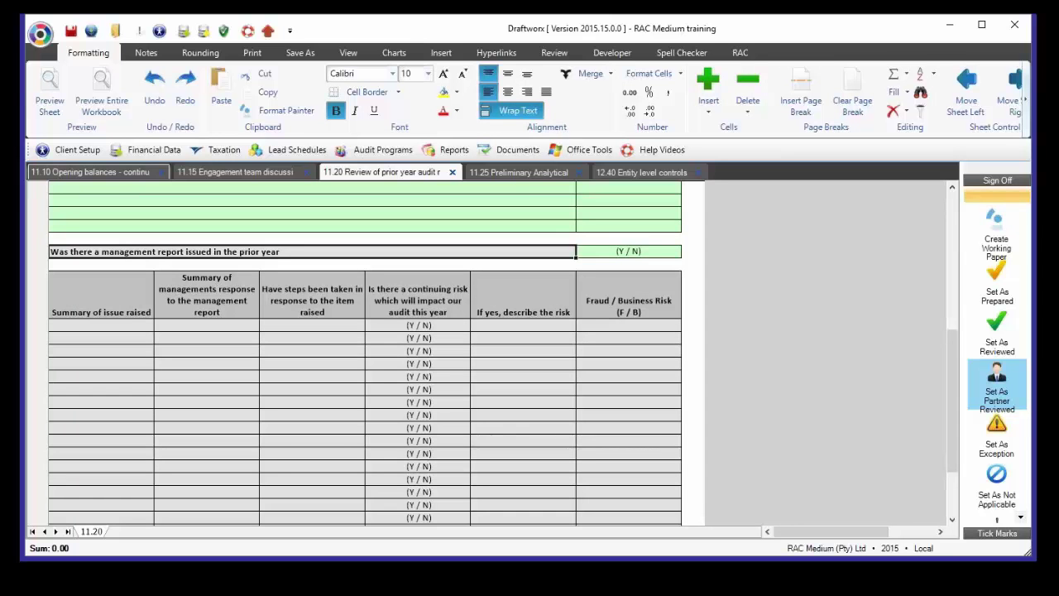
click(644, 251)
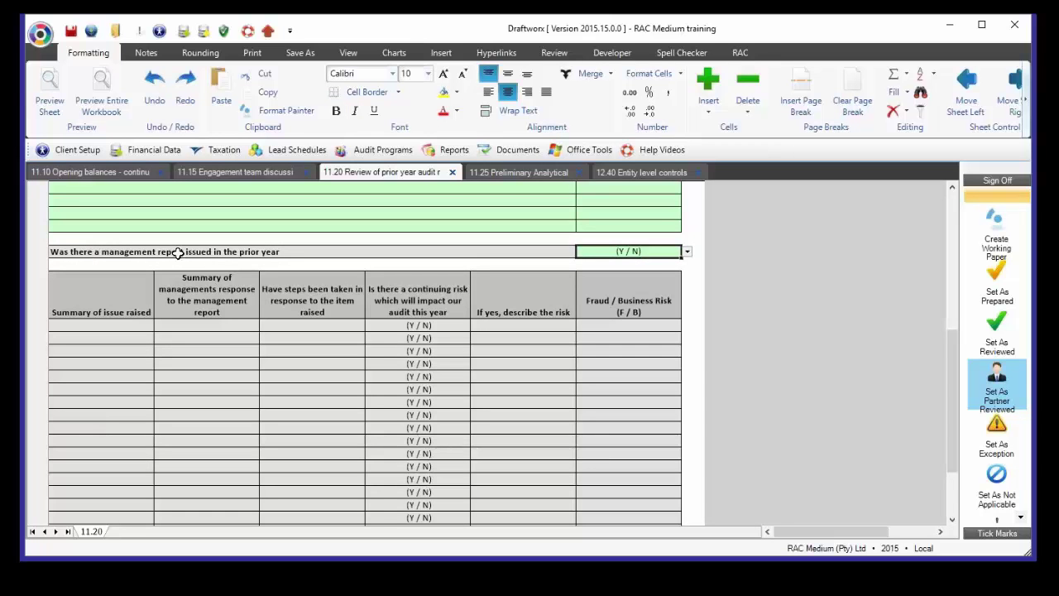
click(687, 252)
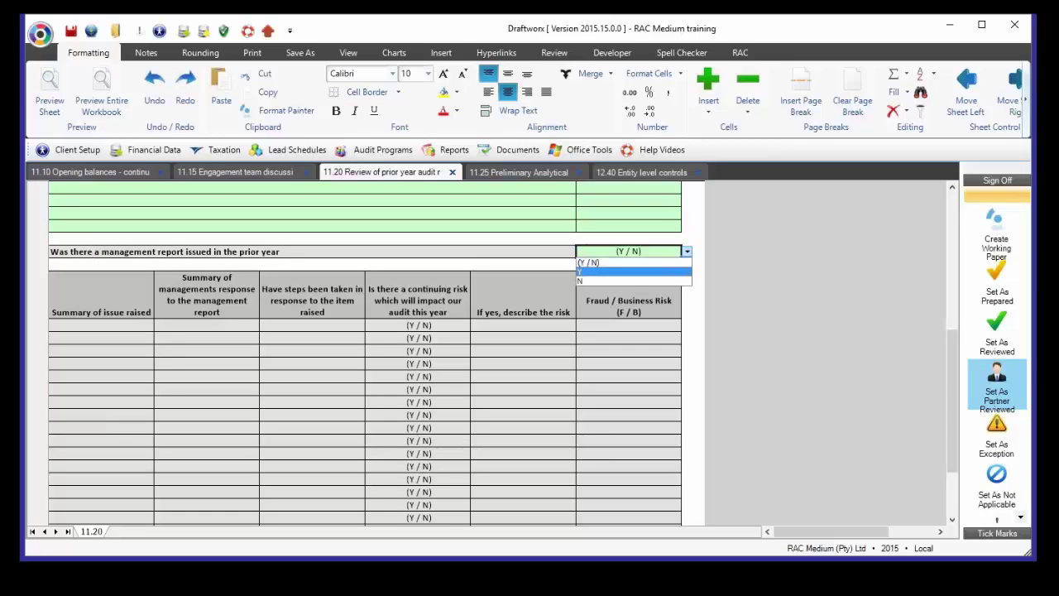
click(606, 272)
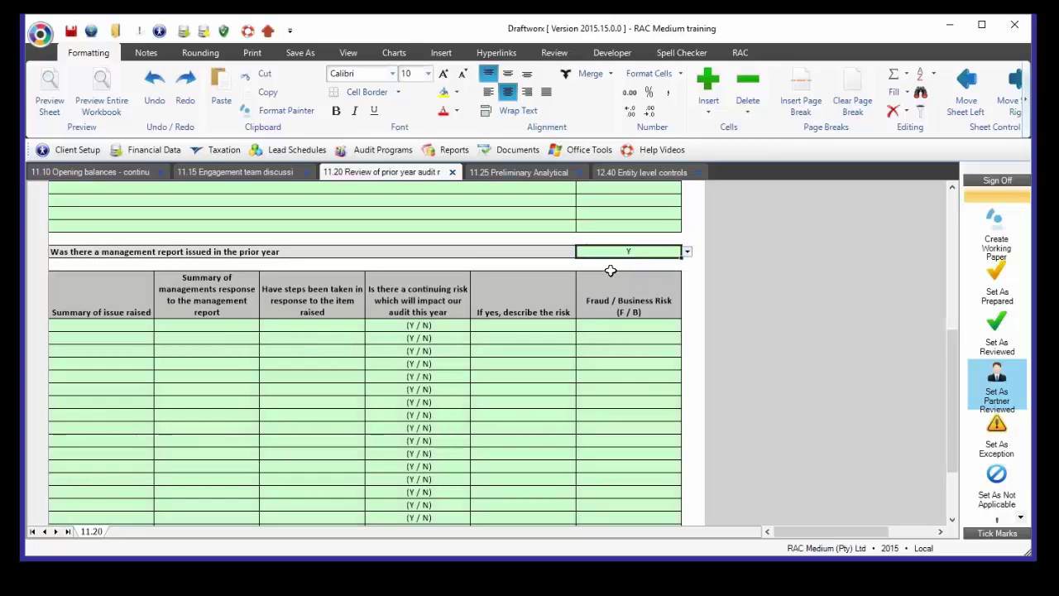
Move through the issue summary rows back to the first issue's management response entry.
click(93, 332)
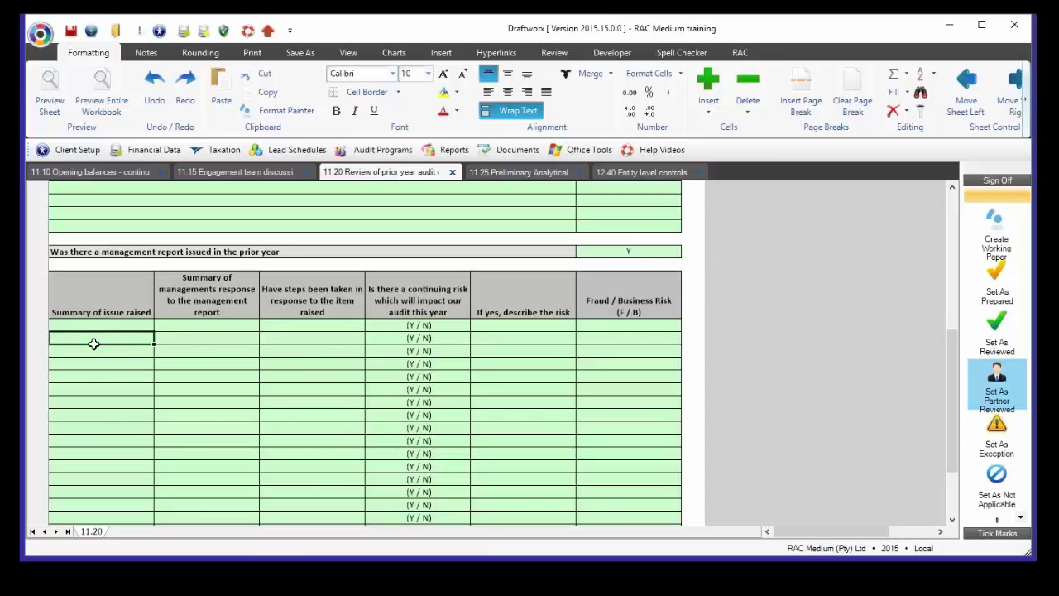
click(101, 378)
click(115, 446)
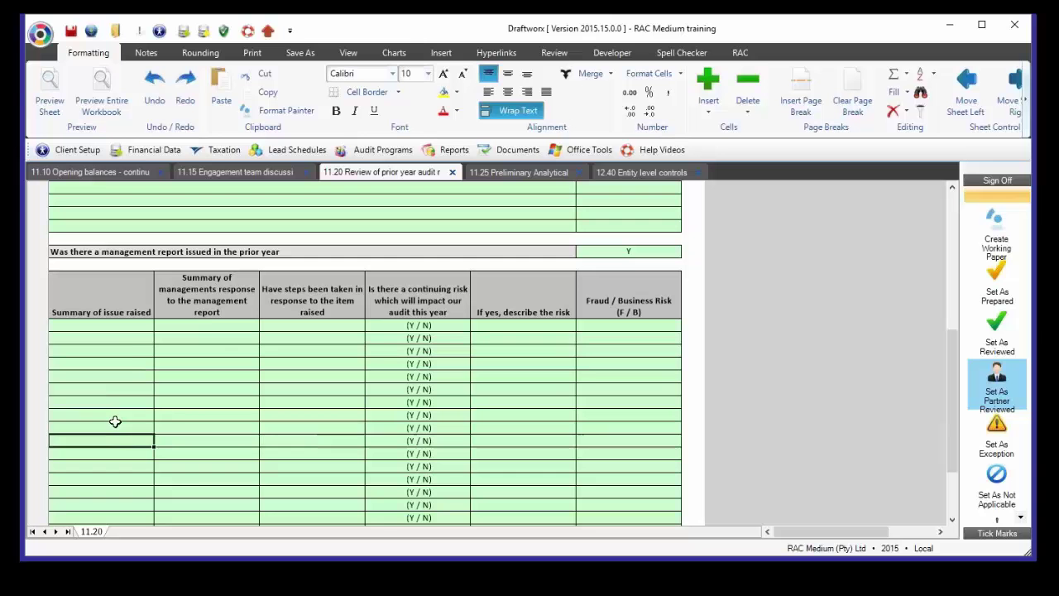
click(113, 417)
click(126, 339)
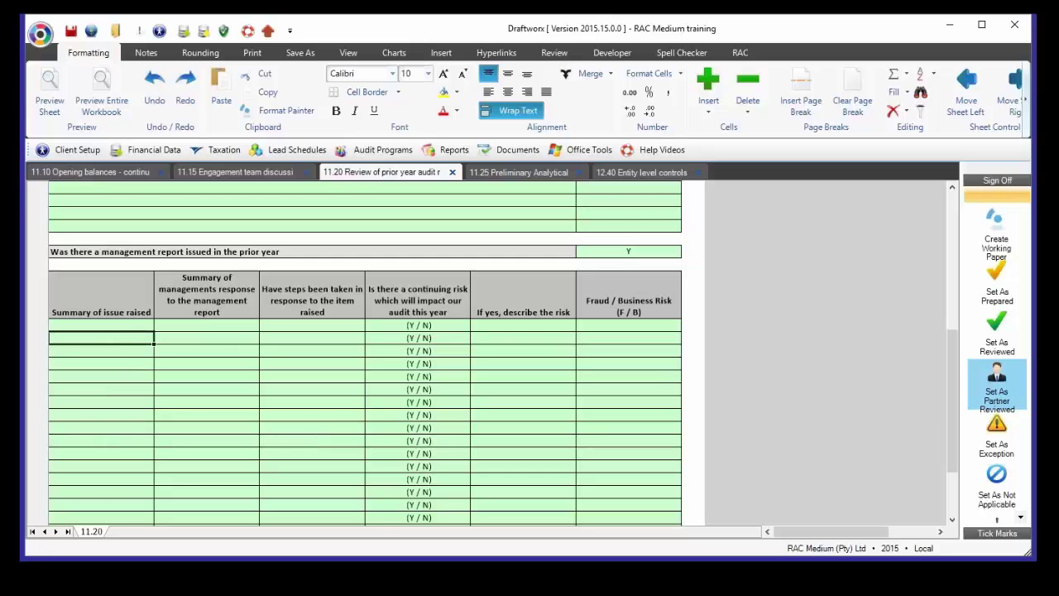
click(211, 326)
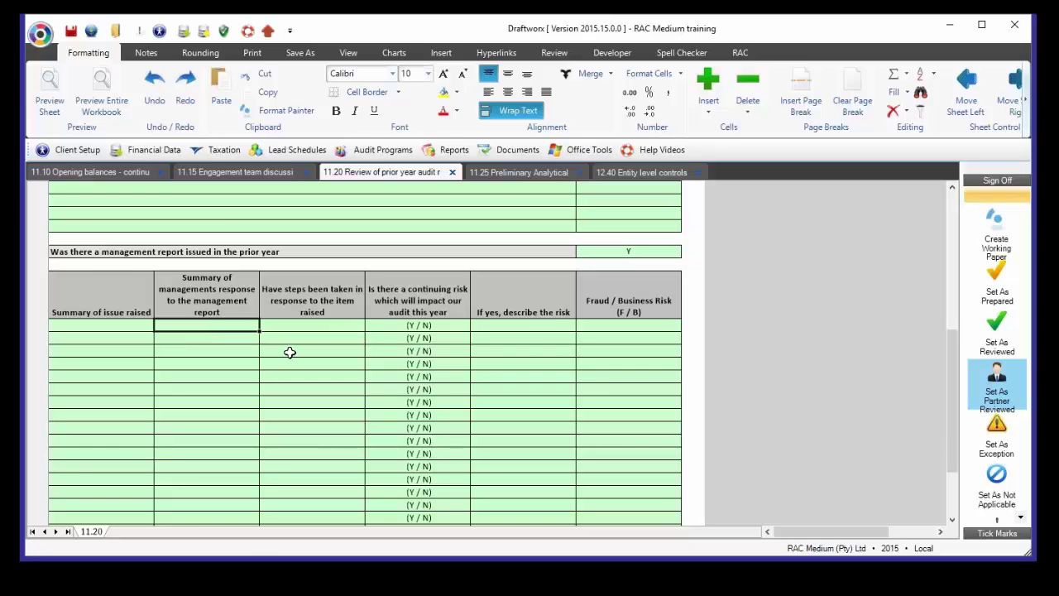
Mark a continuing risk Y in issue row 1, described as 'Segregation of duties'.
click(519, 325)
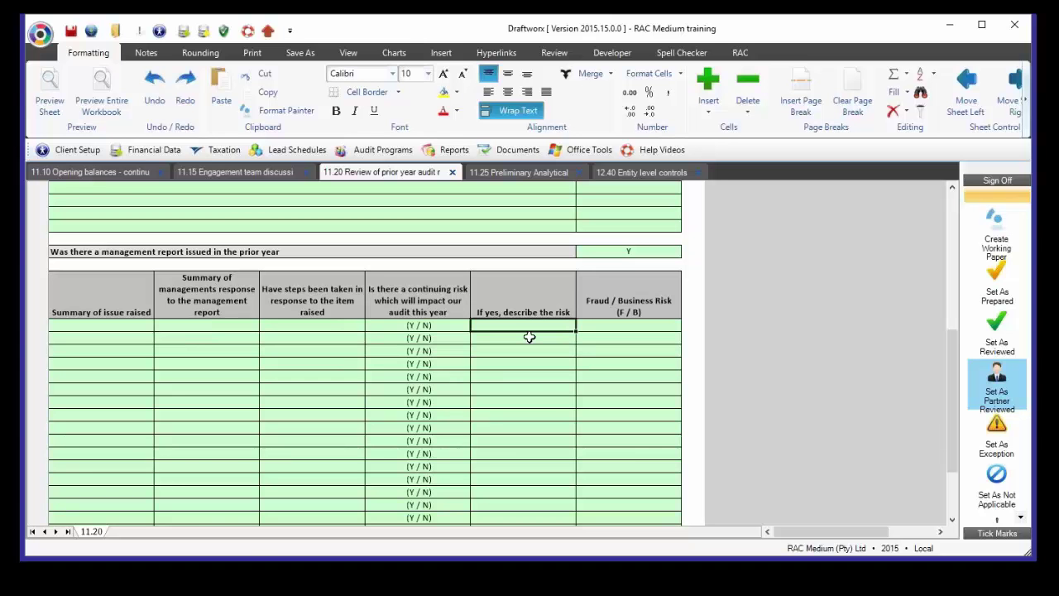
click(463, 325)
click(477, 327)
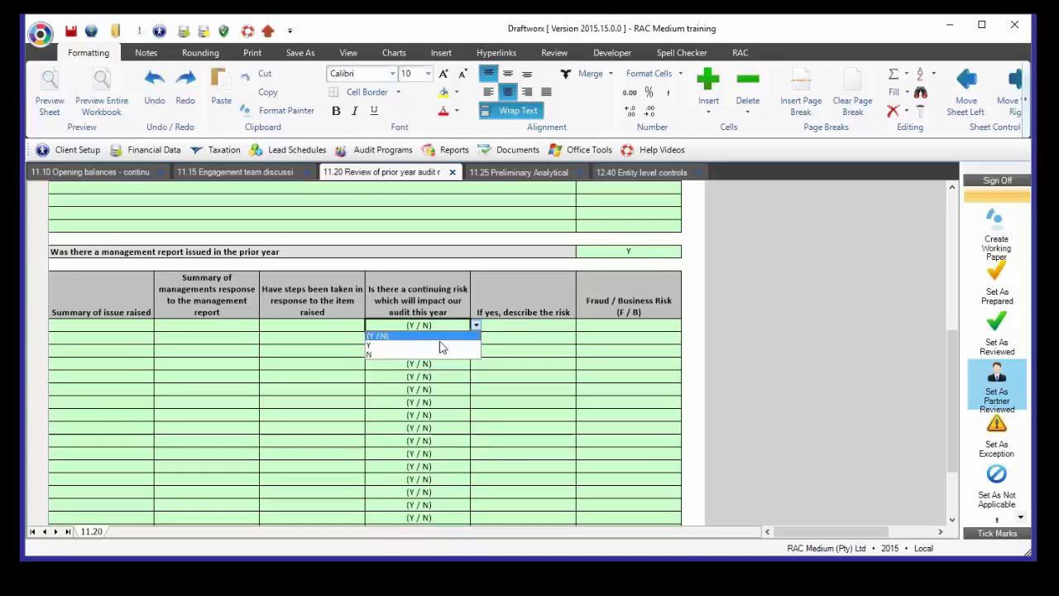
click(438, 343)
click(506, 329)
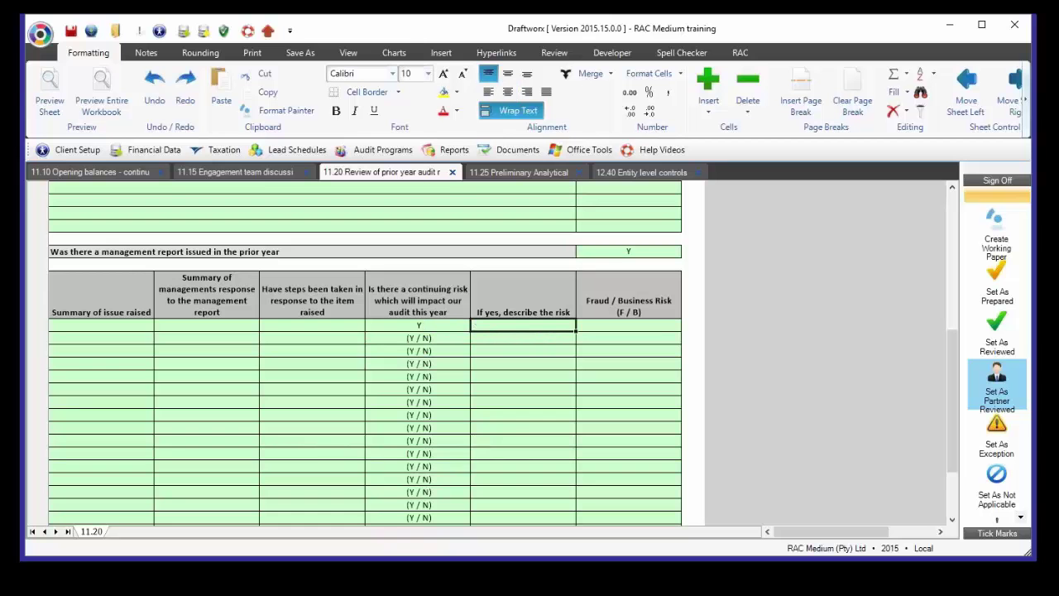
text(Seg)
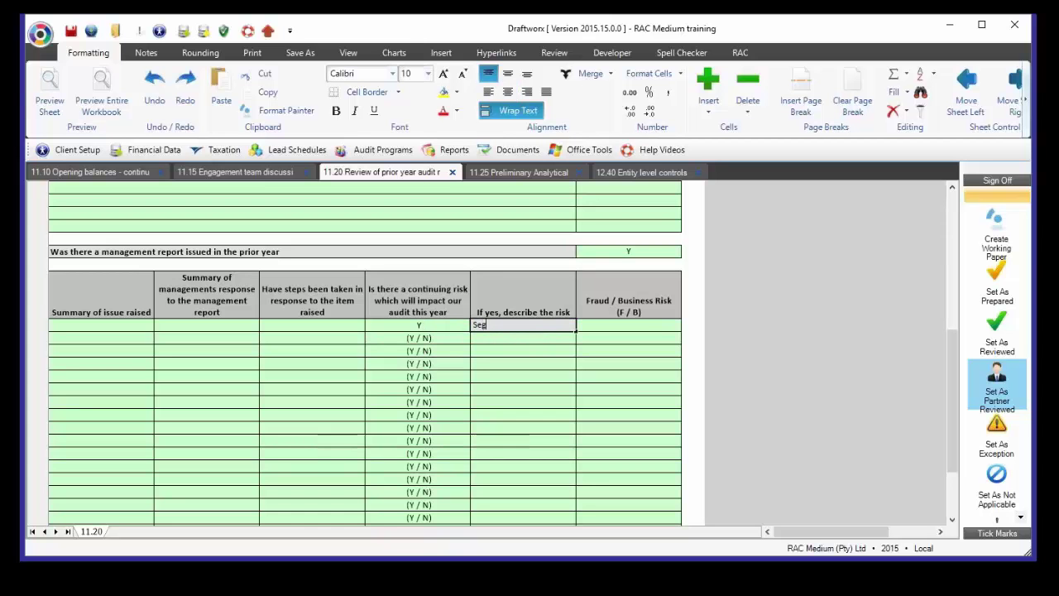
text(regation o)
text(f duties)
key(Return)
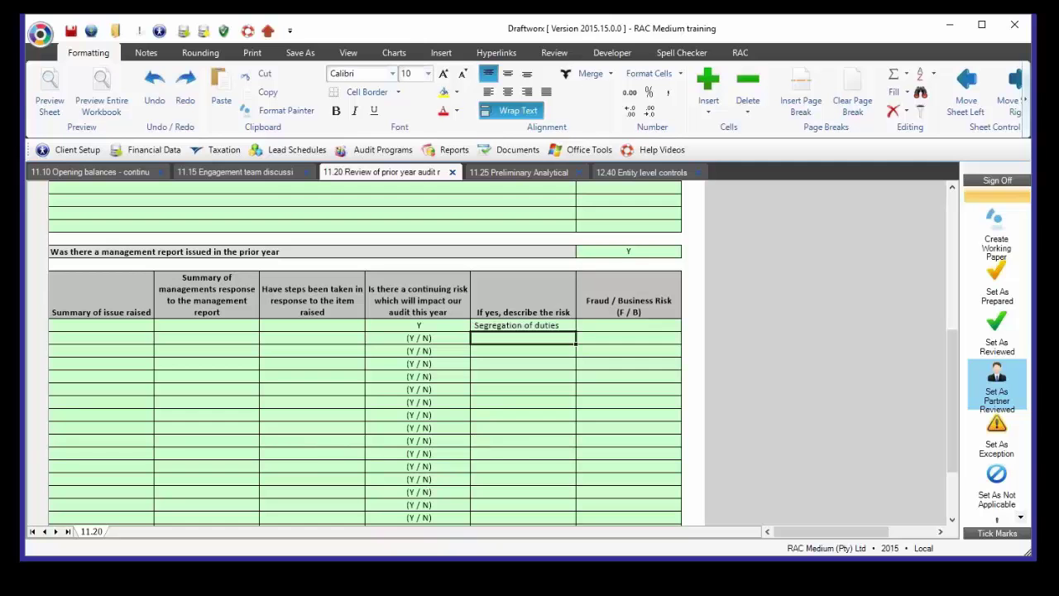
Classify the Segregation of duties risk as fraud (F).
click(607, 323)
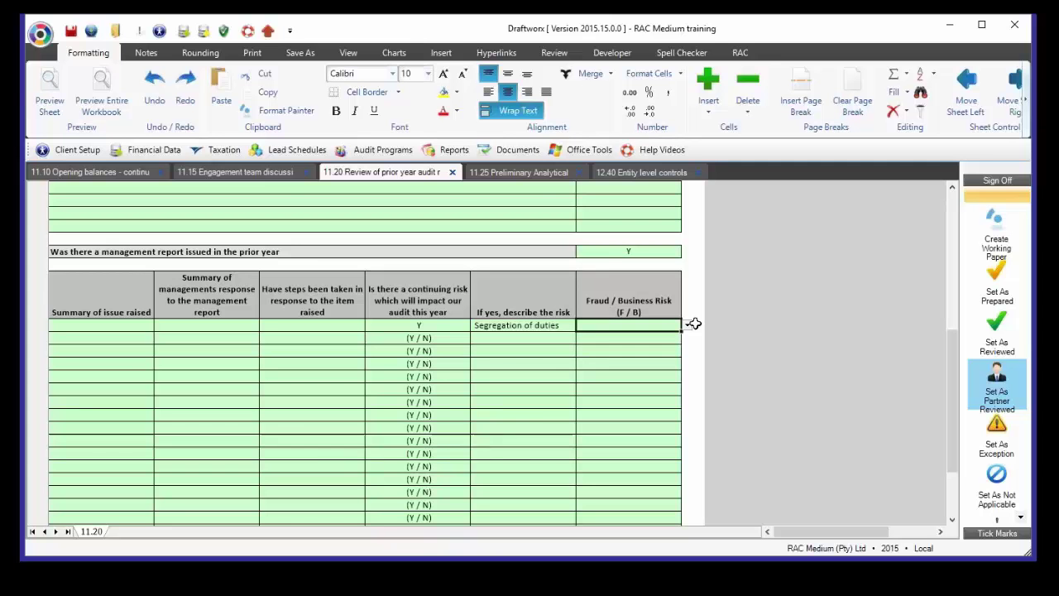
click(687, 325)
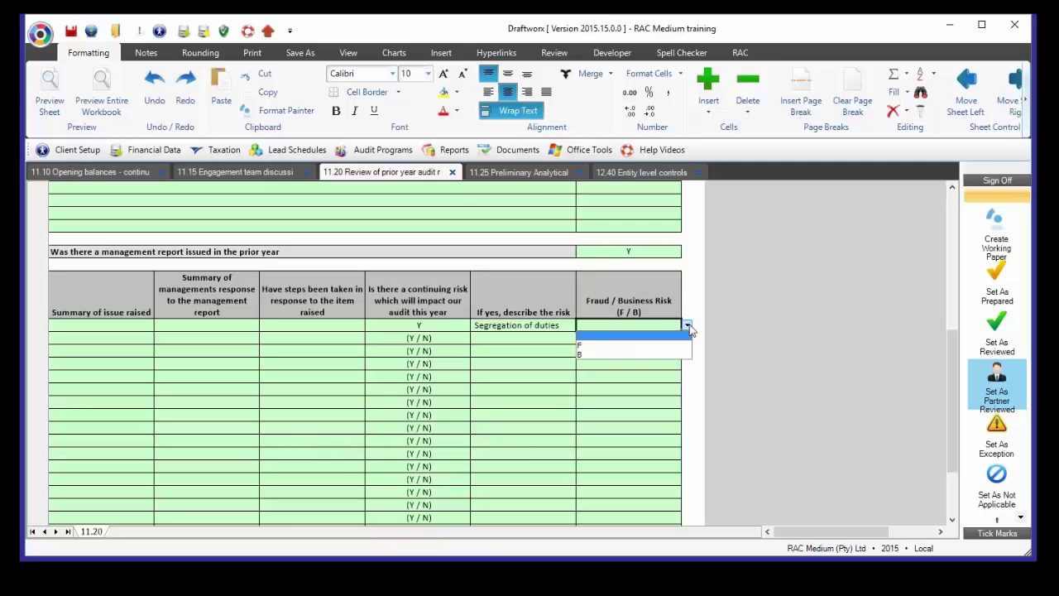
click(608, 345)
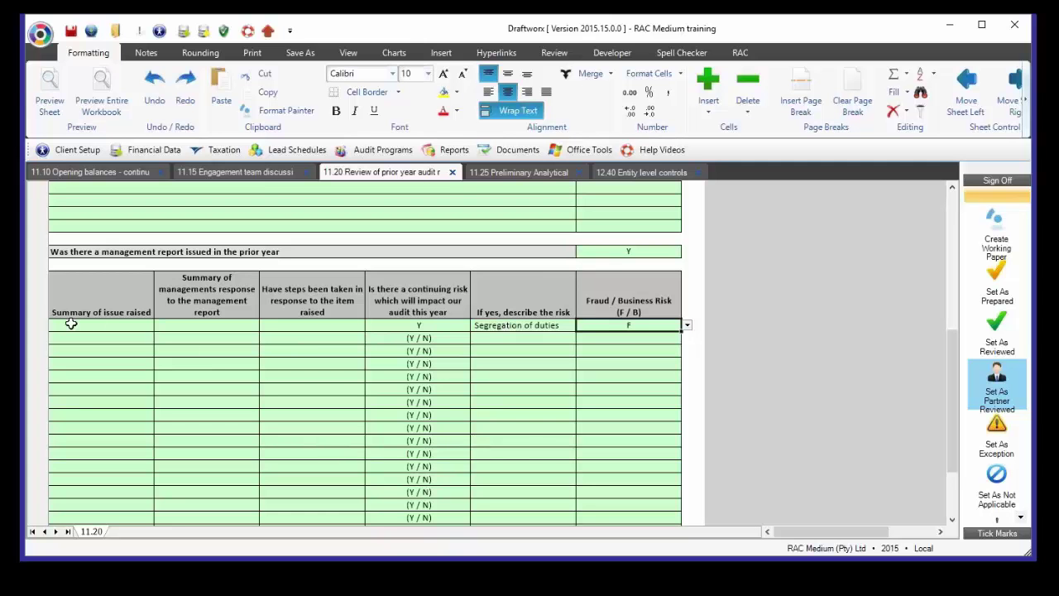
click(509, 325)
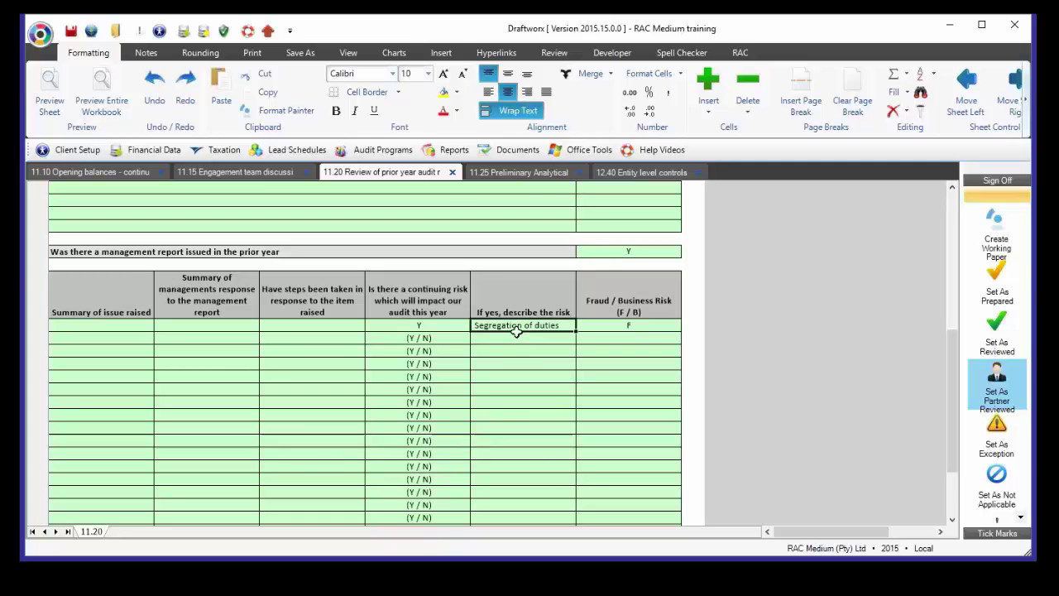